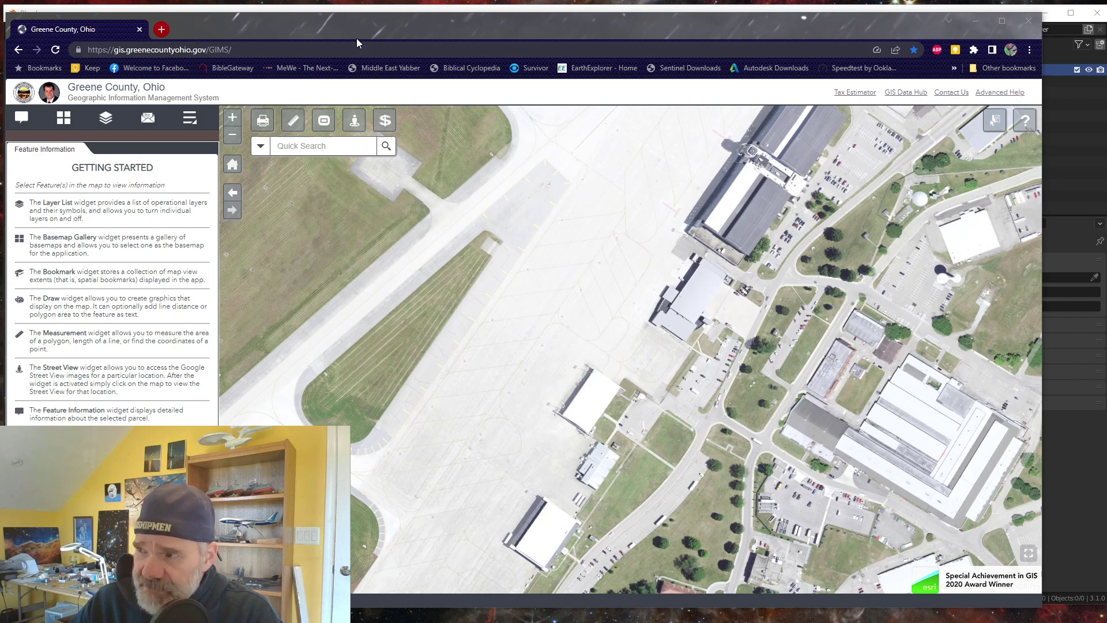
- Pan the aerial map diagonally to centre the large twin-bay hangar beside the apron
scroll(493, 344, down, 1)
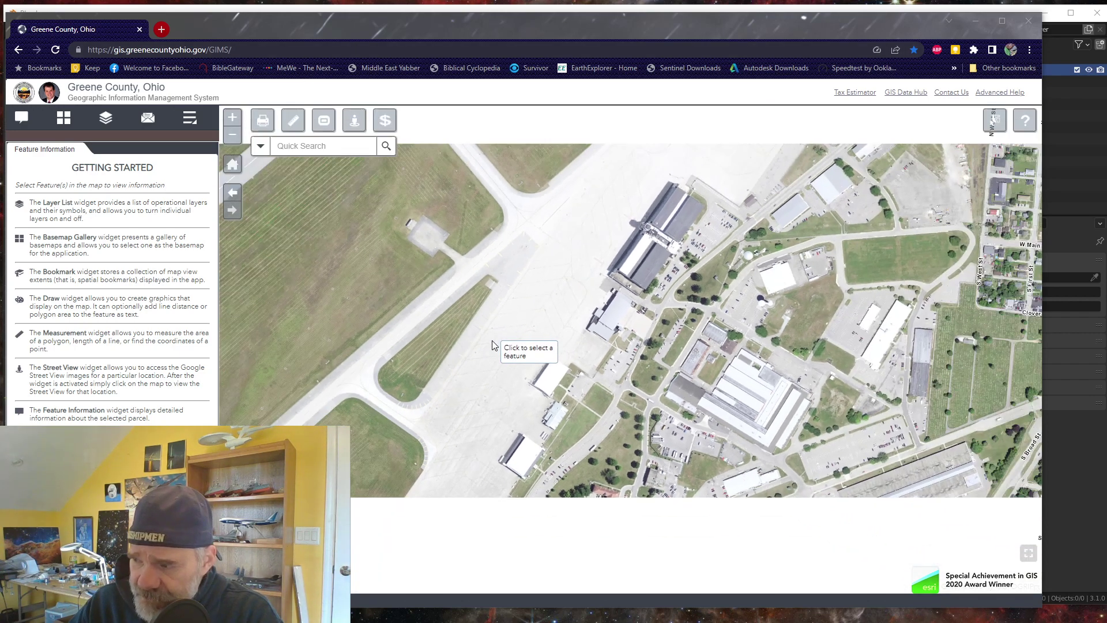
scroll(494, 345, up, 1)
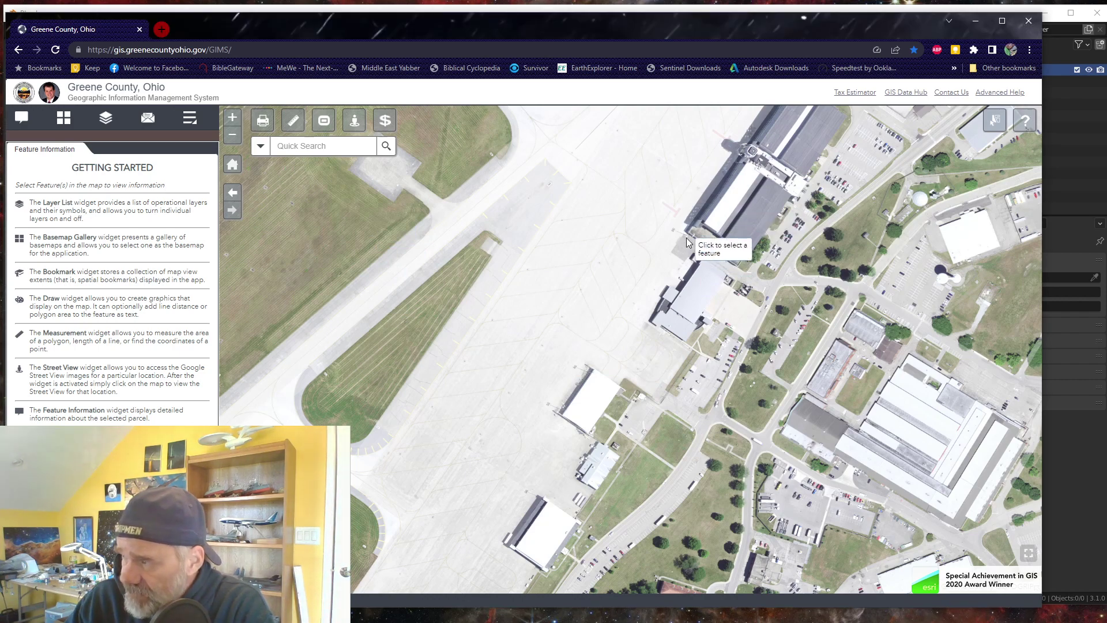
key(Right)
key(Up)
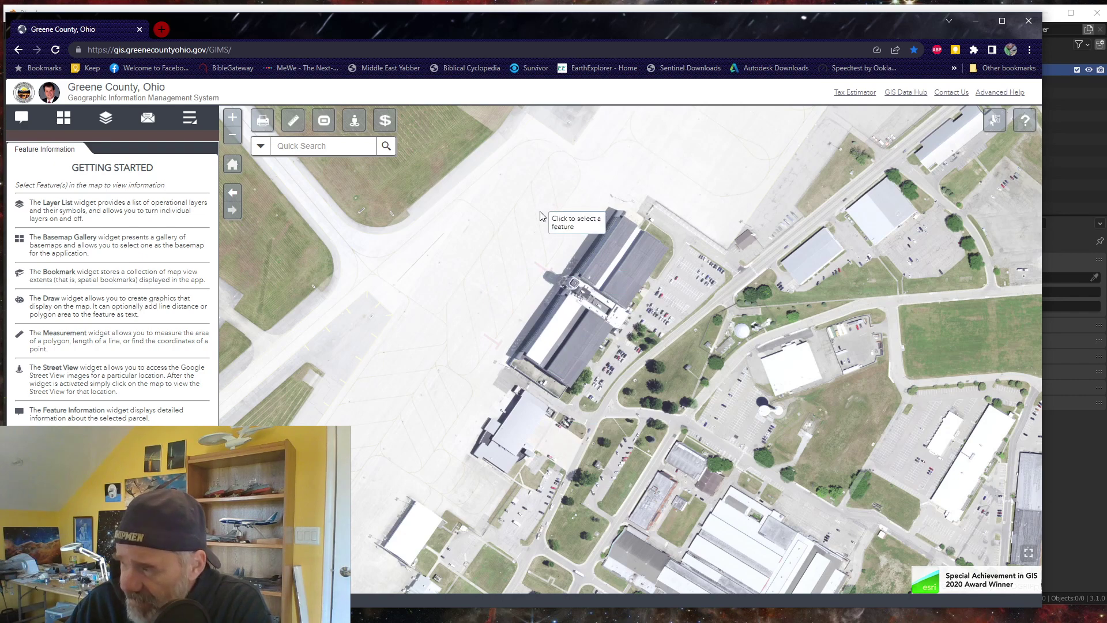
- Pan down toward the runway, parallel taxiway and aircraft parked on the apron beside the hangars
scroll(545, 249, down, 1)
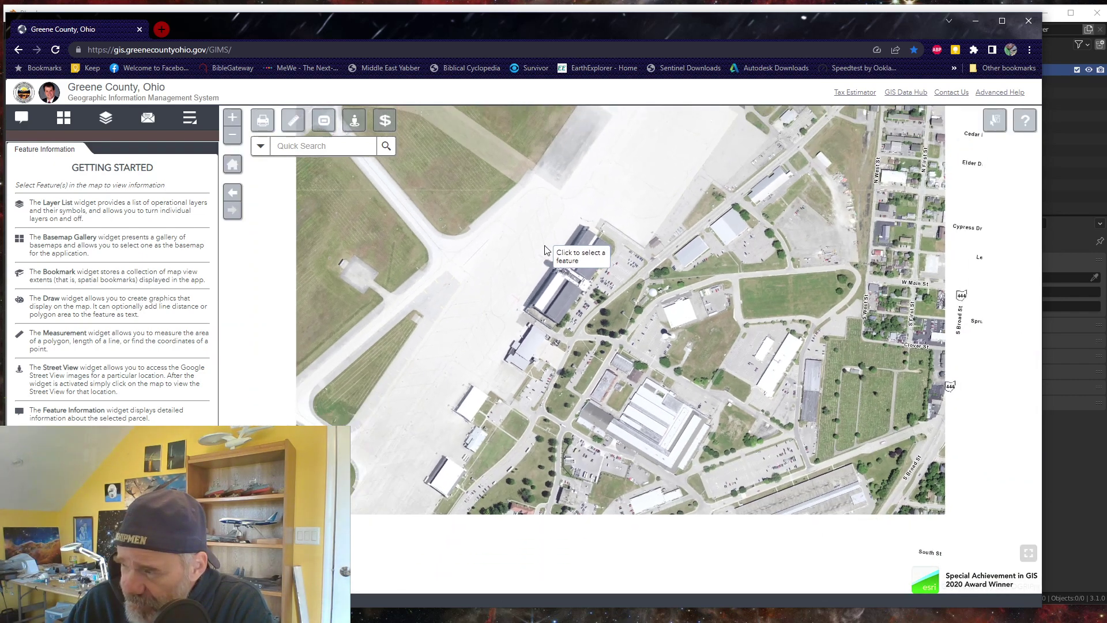
scroll(537, 217, up, 1)
drag(489, 218, 443, 417)
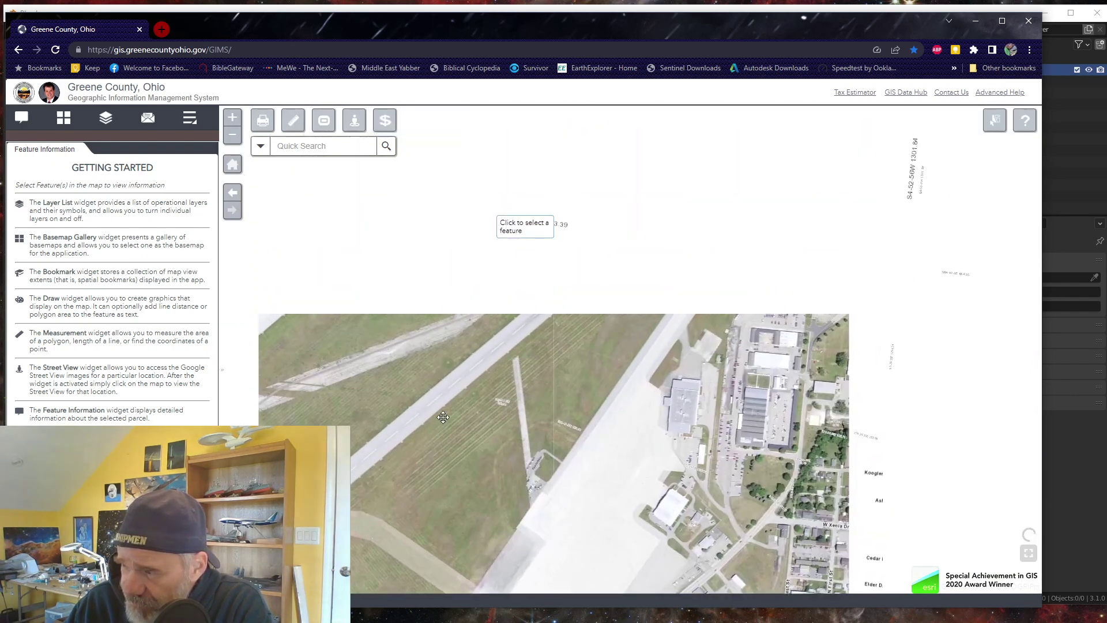
scroll(501, 242, up, 1)
drag(476, 233, 590, 466)
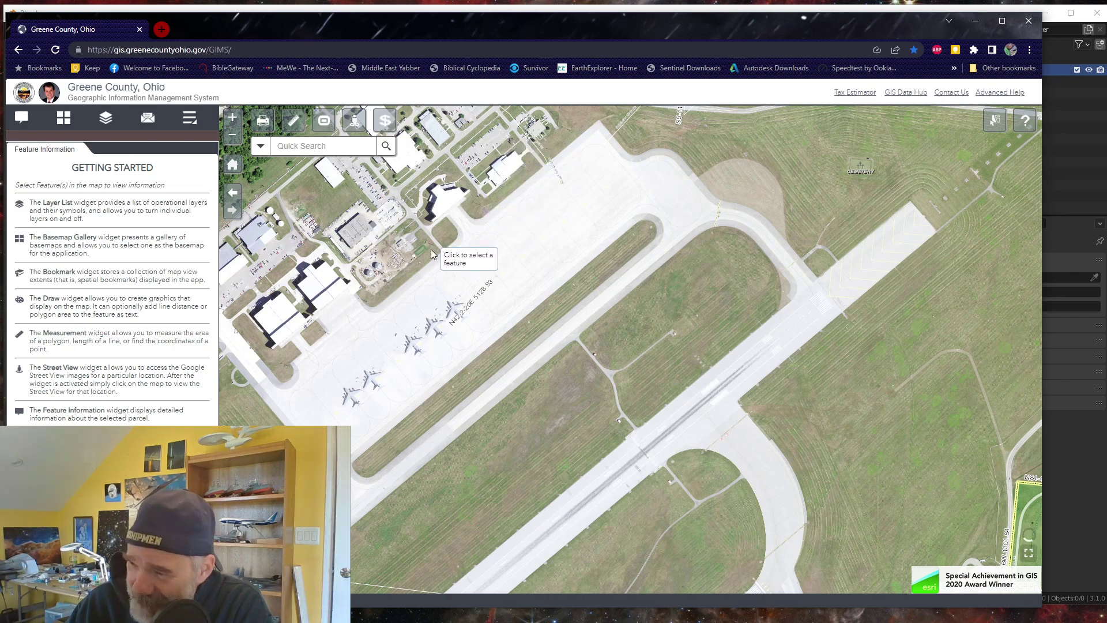
- Pan past the runway end to Fairfield Park, then zoom out over the runways and intersecting taxiways
drag(619, 455, 458, 288)
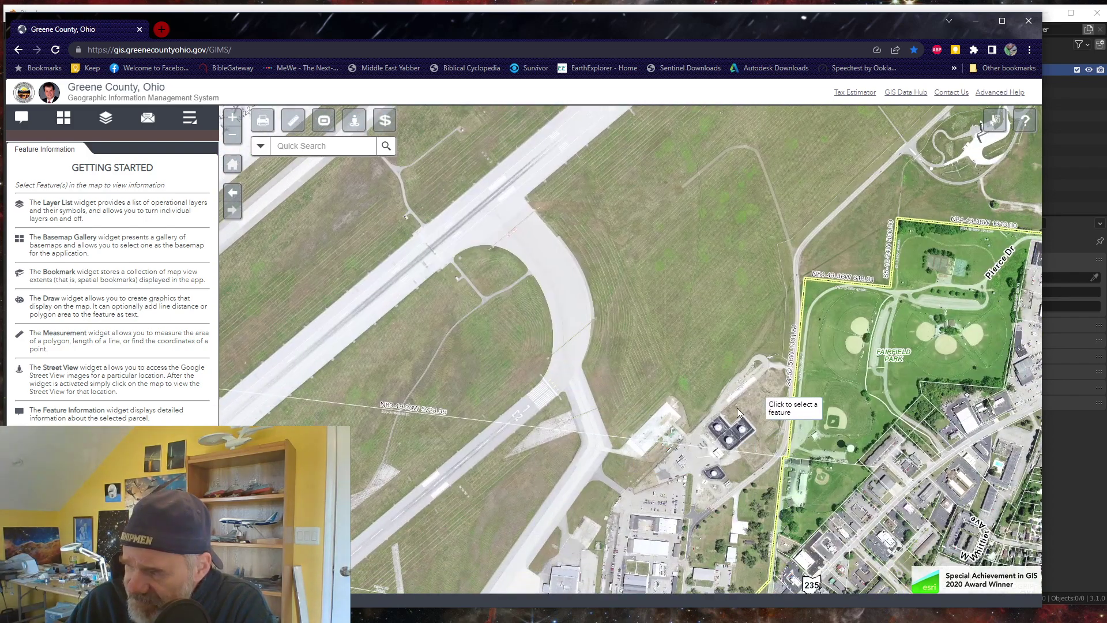
scroll(613, 495, down, 2)
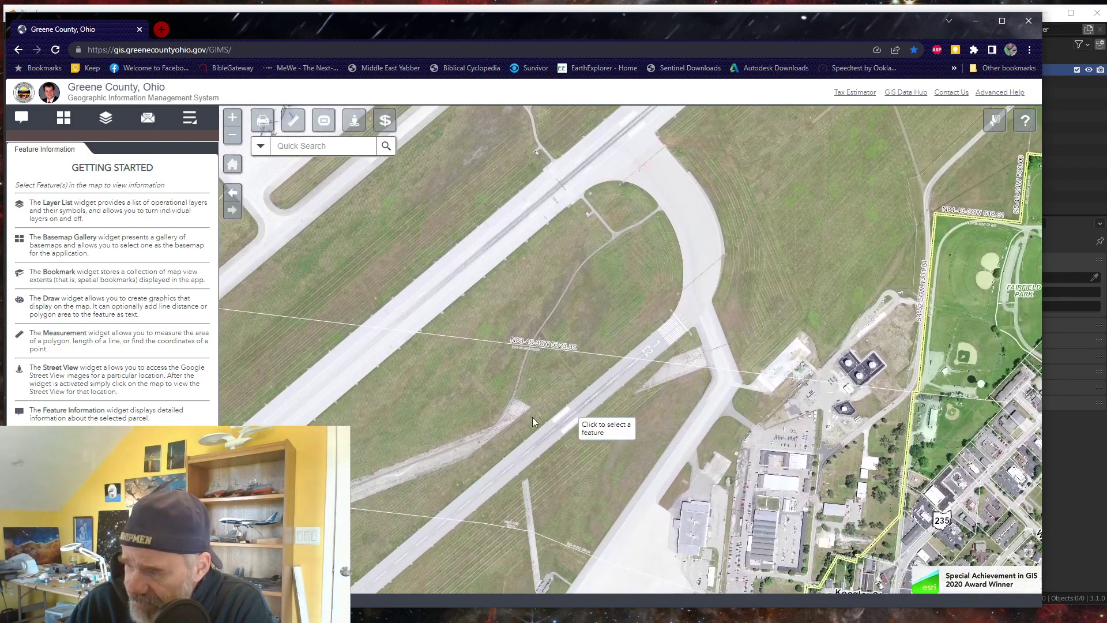
scroll(434, 417, down, 2)
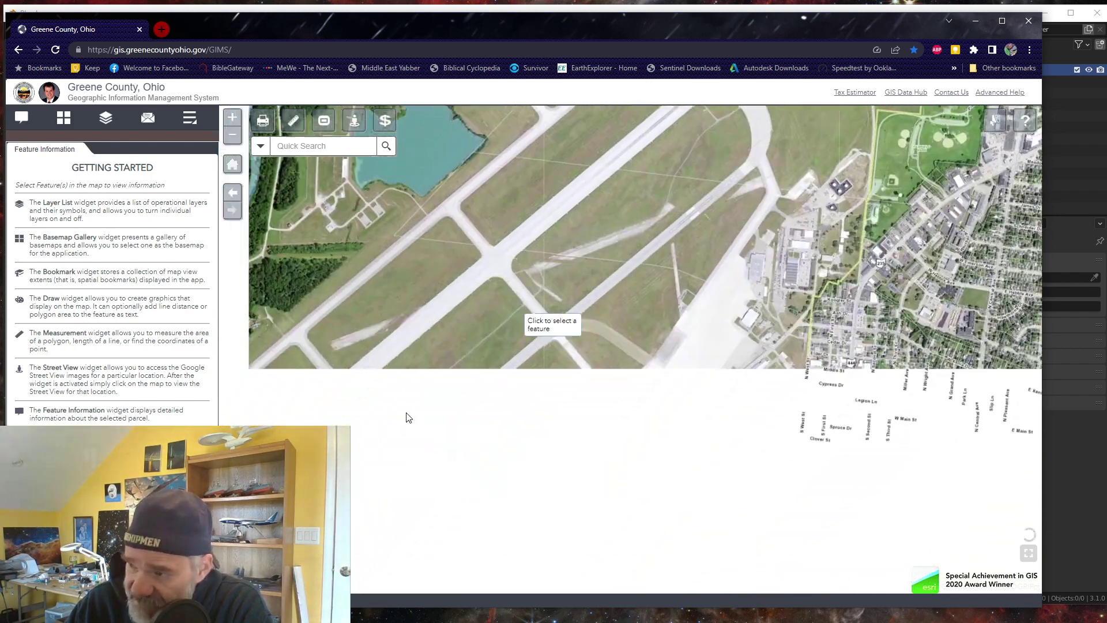
scroll(412, 411, down, 2)
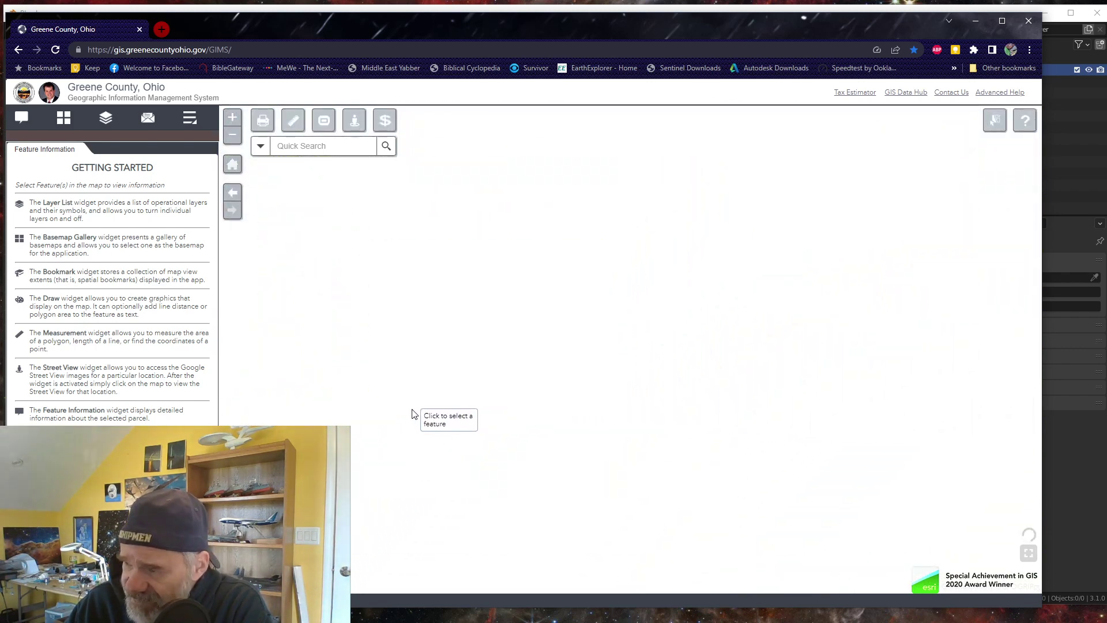
scroll(386, 190, up, 4)
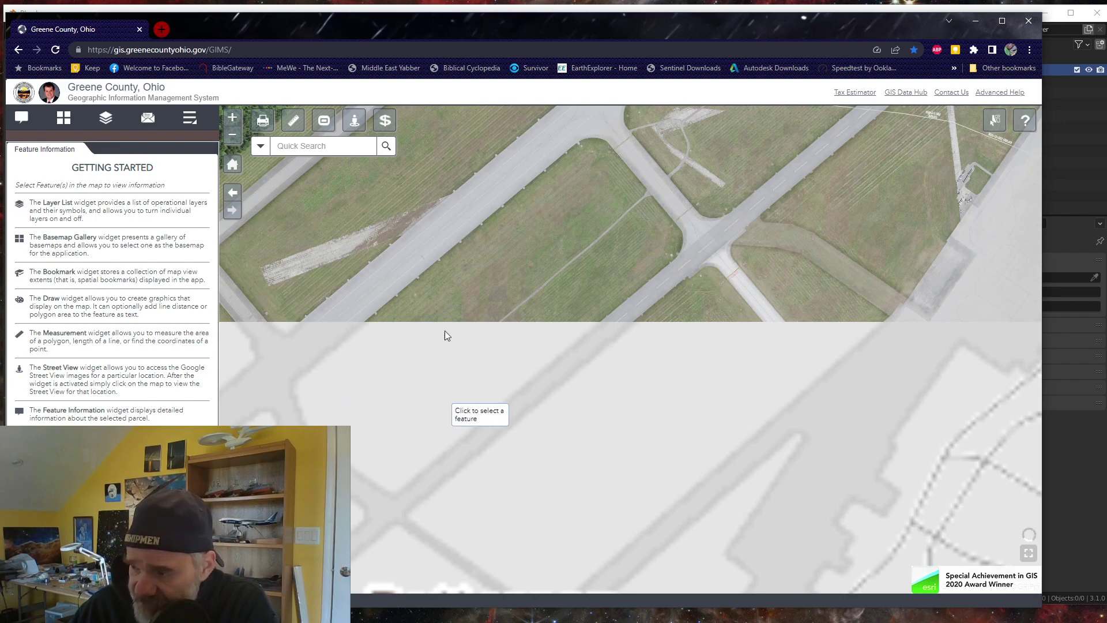
- Zoom out one level and pan to fit the runways, lake, park and neighbourhood streets
scroll(441, 331, down, 1)
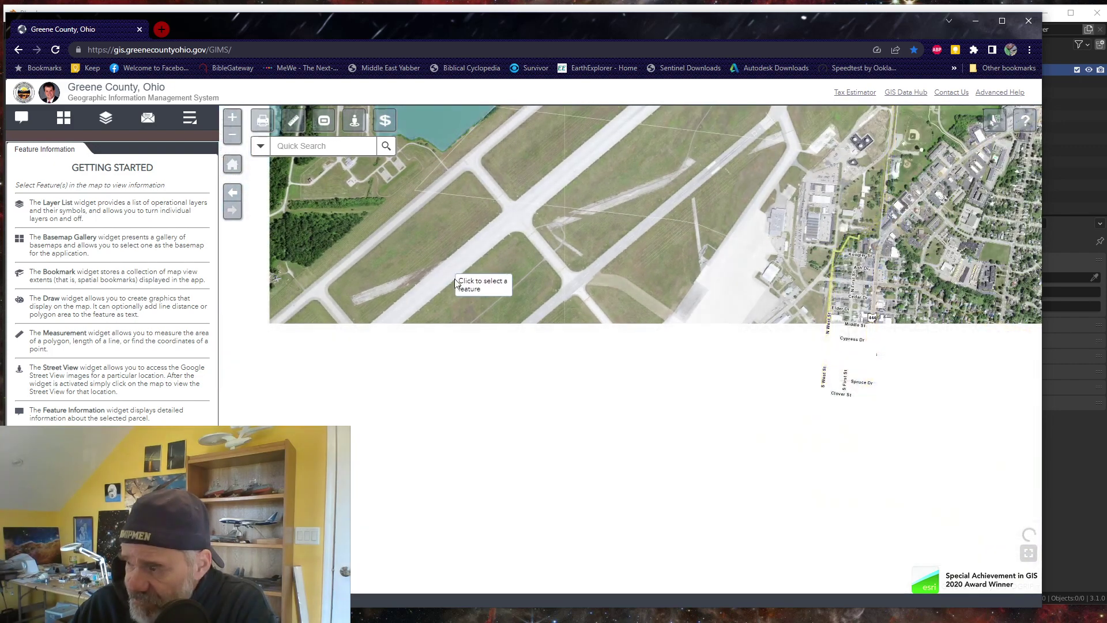
drag(467, 281, 316, 498)
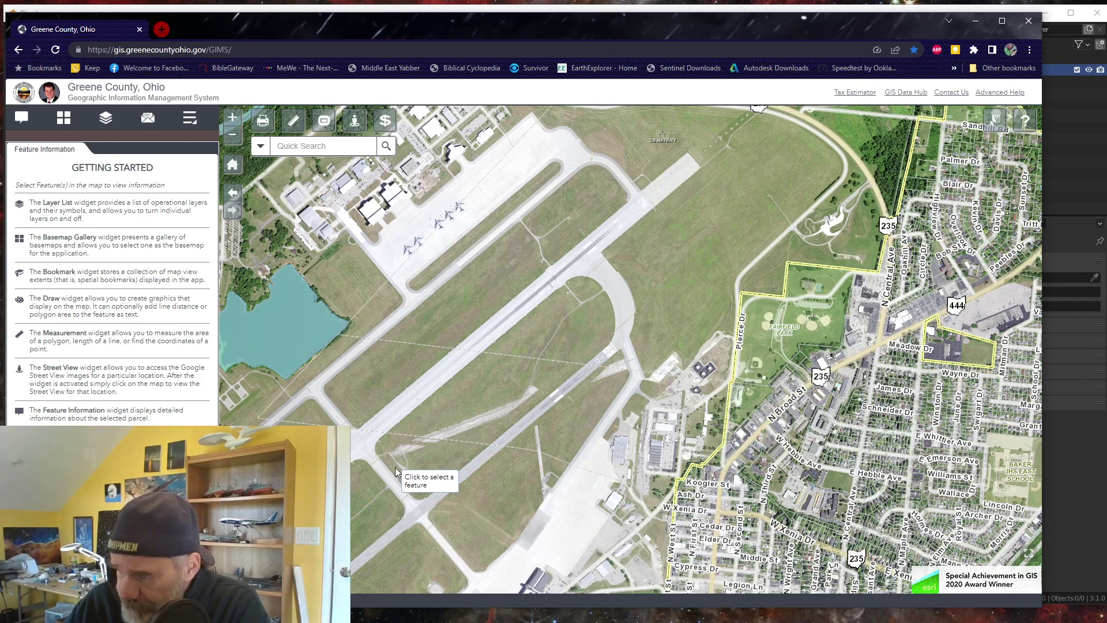
- Pan south over the southern apron to the Main Street grid, Central Park and running track
drag(471, 499, 631, 287)
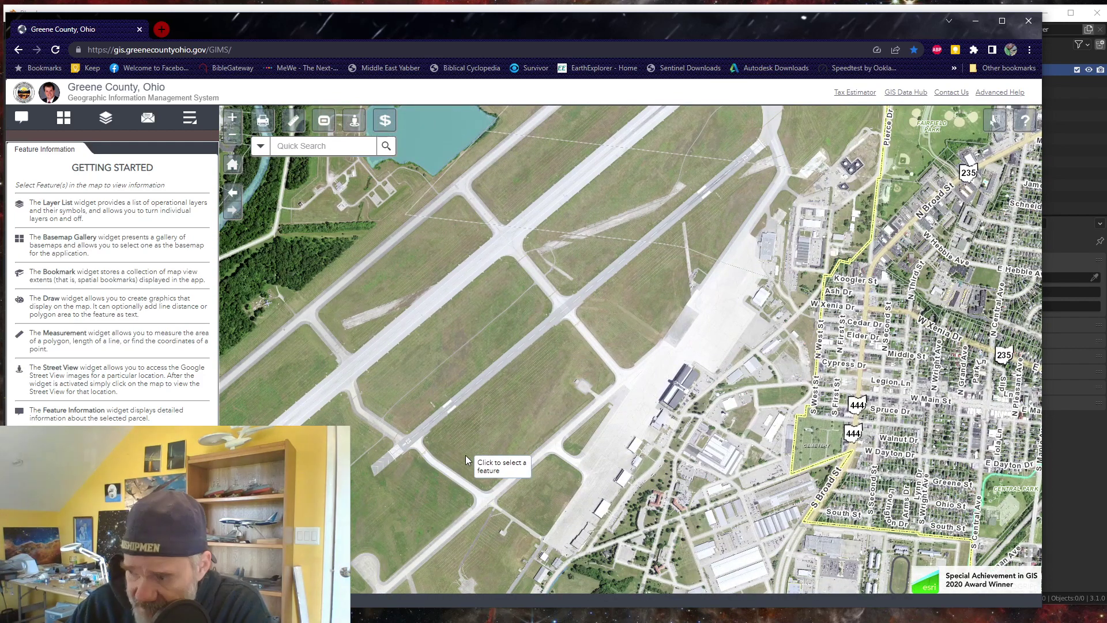
drag(613, 529, 526, 406)
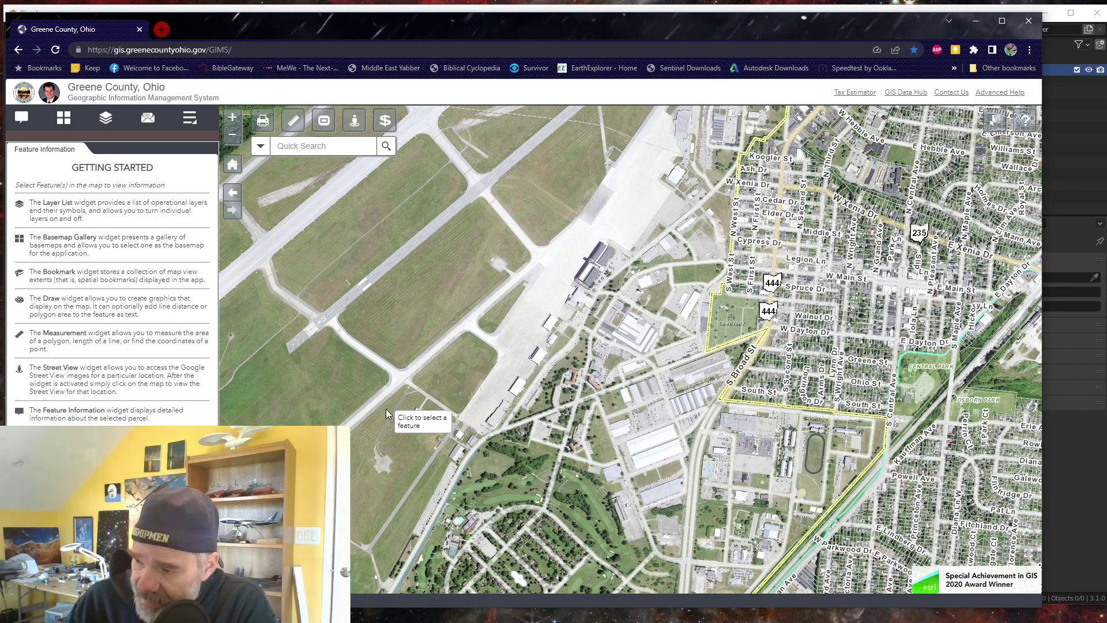
- Zoom in strongly on the taxiway junction crossing the grass infield beside the runway
scroll(406, 380, up, 4)
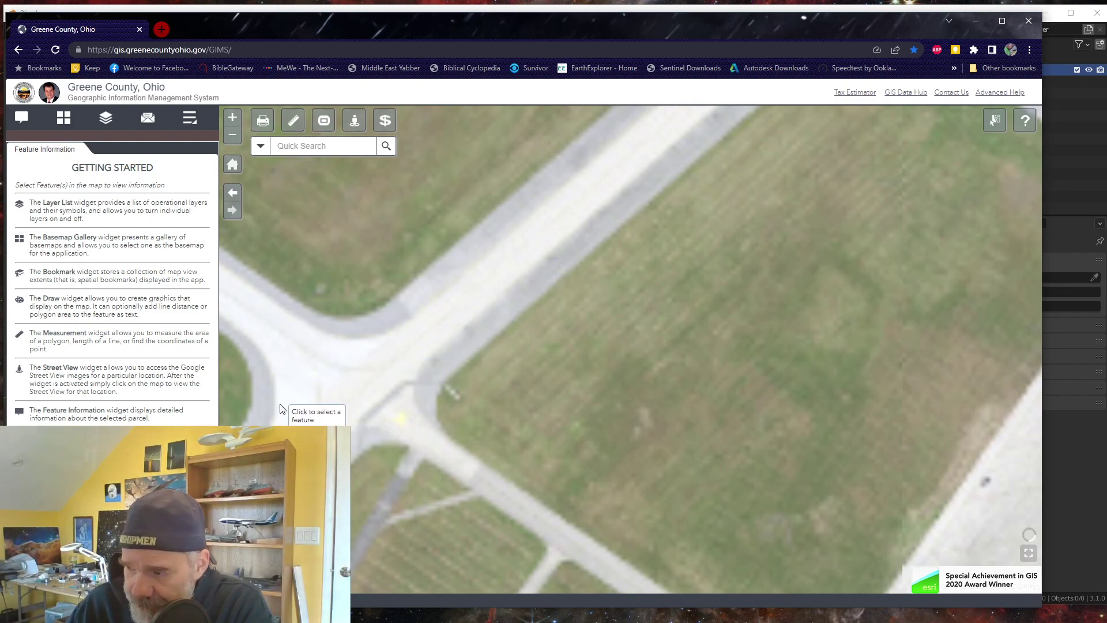
- Pan along the taxiway to the runway 05R threshold markings where two taxiways meet
drag(300, 328, 695, 490)
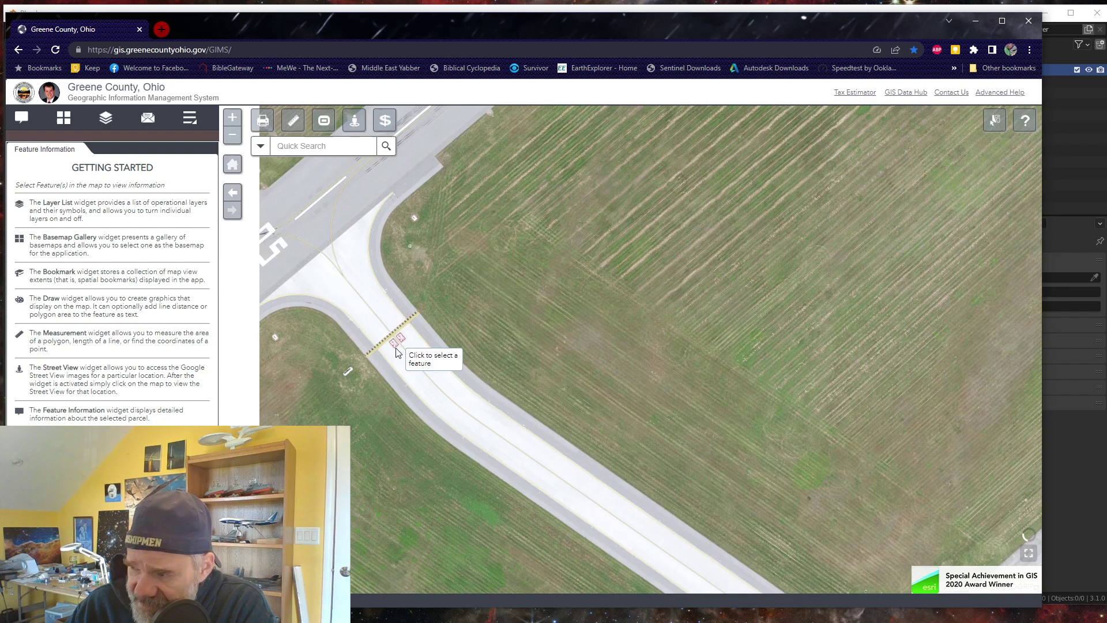
drag(396, 306, 463, 388)
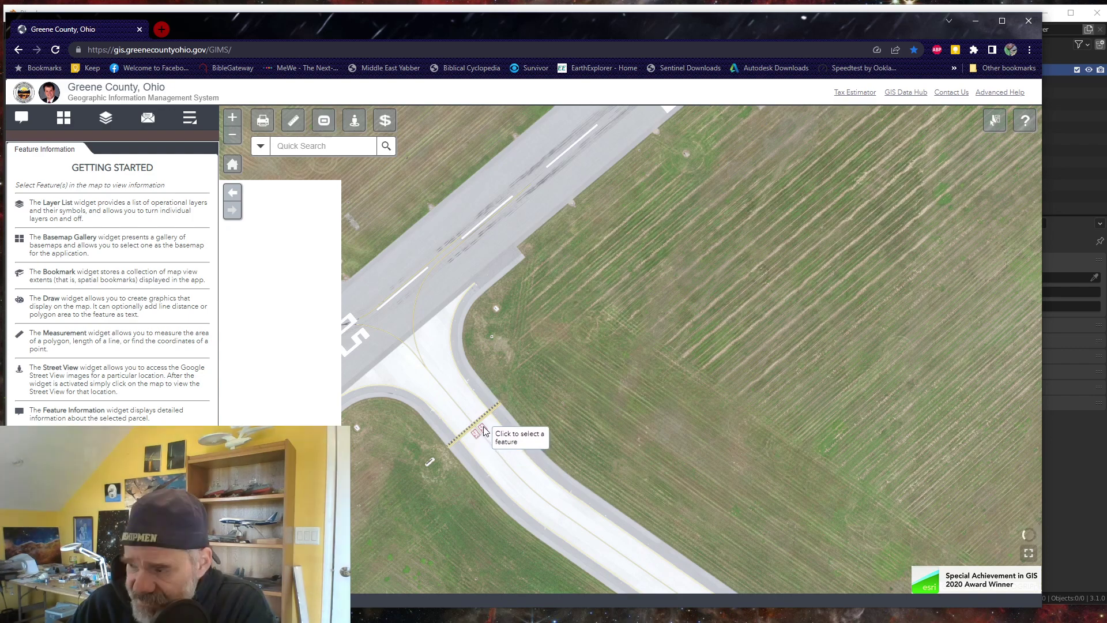
drag(388, 347, 579, 434)
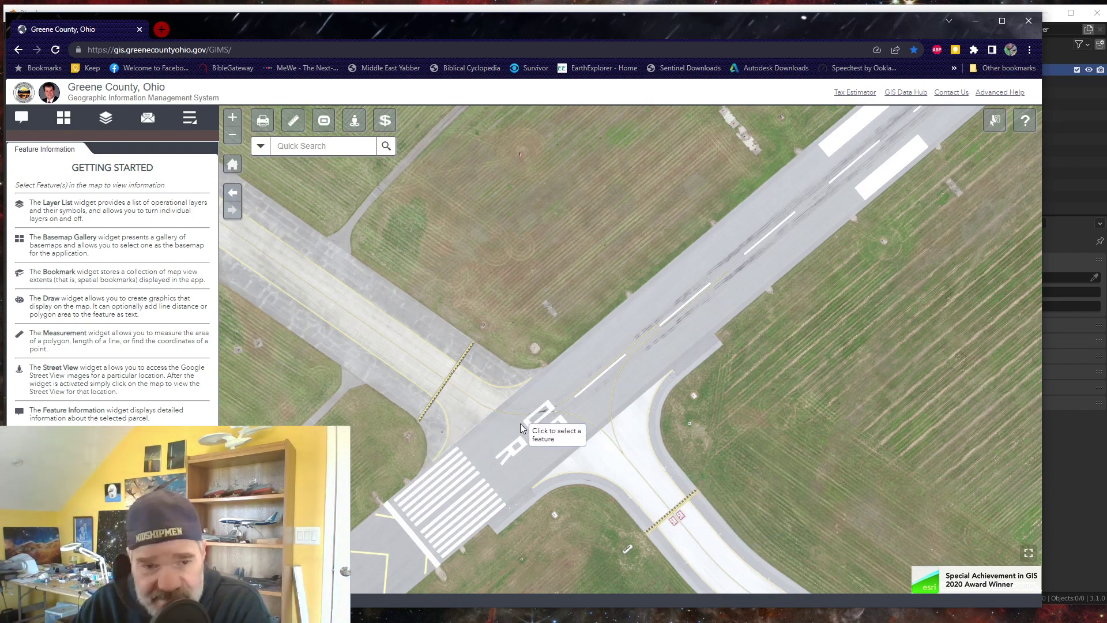
- Centre the runway 05R threshold and its taxiway junction with the hold-short markings
drag(675, 526, 529, 384)
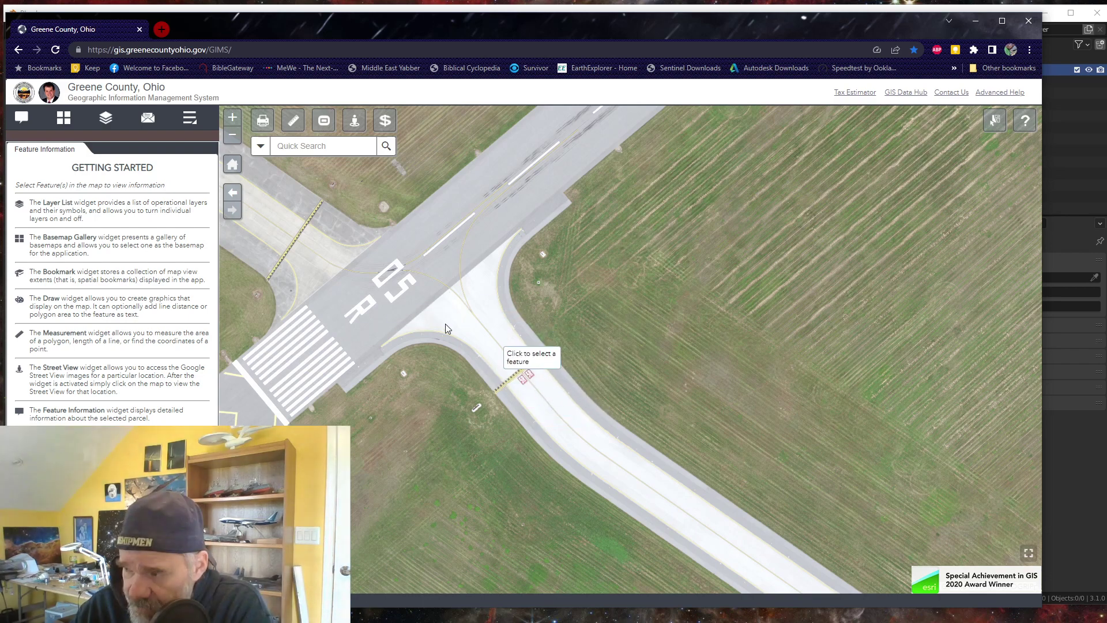
- Zoom out and pan along the runway to show the hangar-lined apron and base buildings near West Street
scroll(524, 196, down, 2)
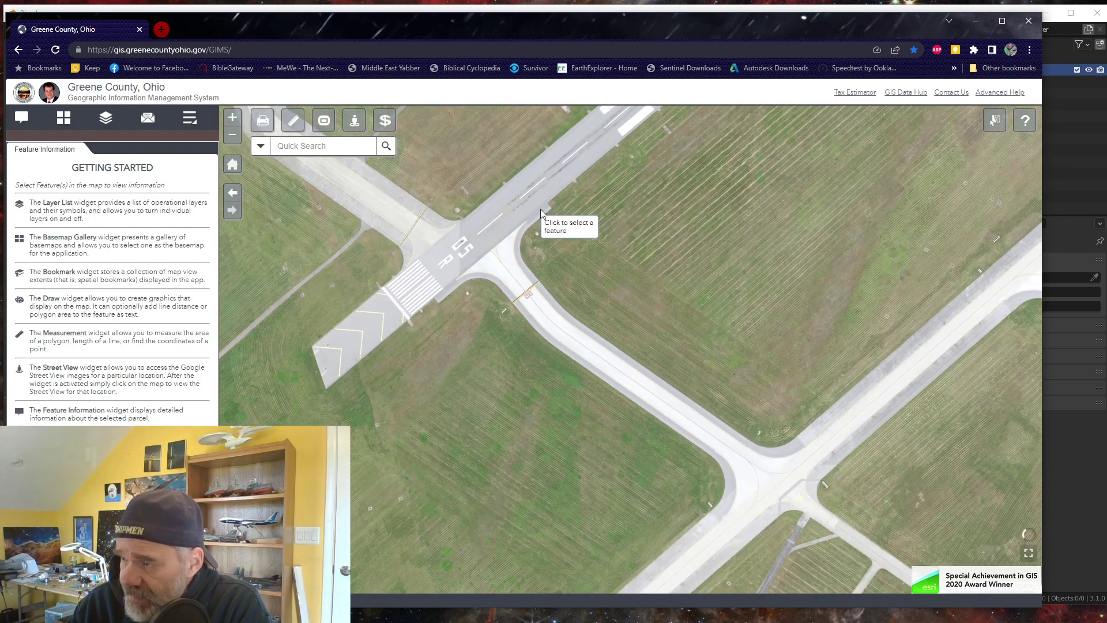
drag(628, 243, 444, 343)
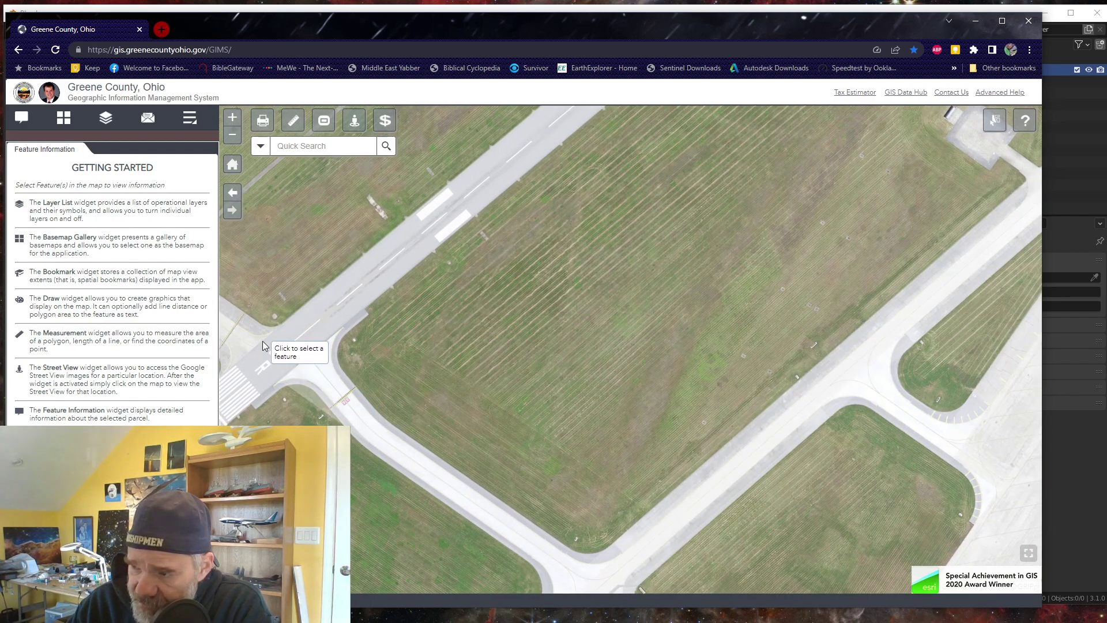
drag(280, 350, 352, 366)
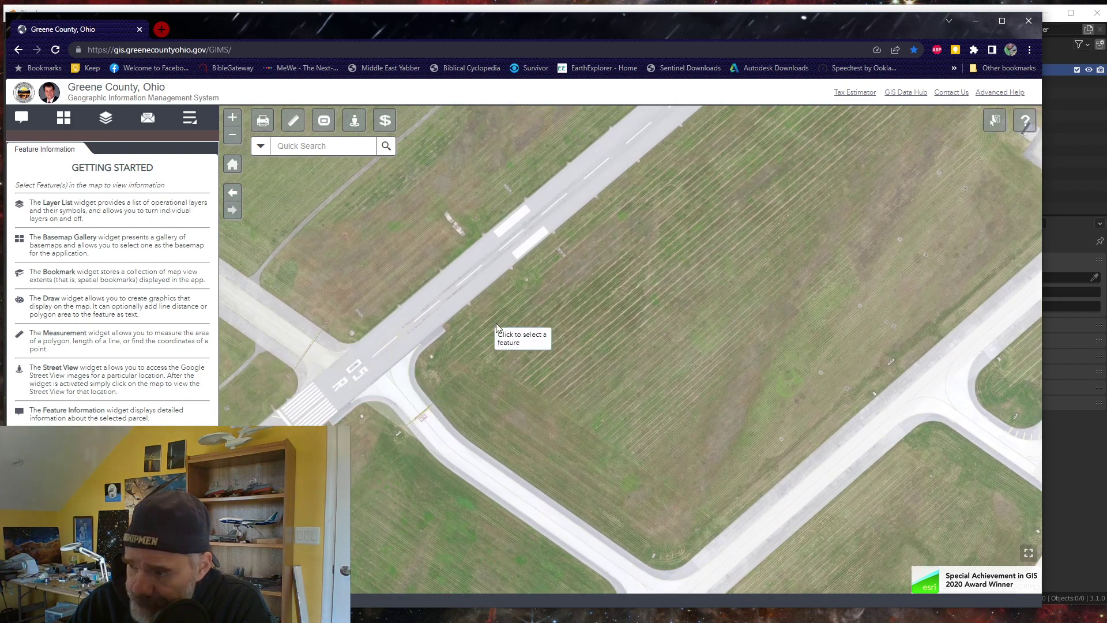
scroll(577, 375, down, 2)
drag(576, 375, 422, 358)
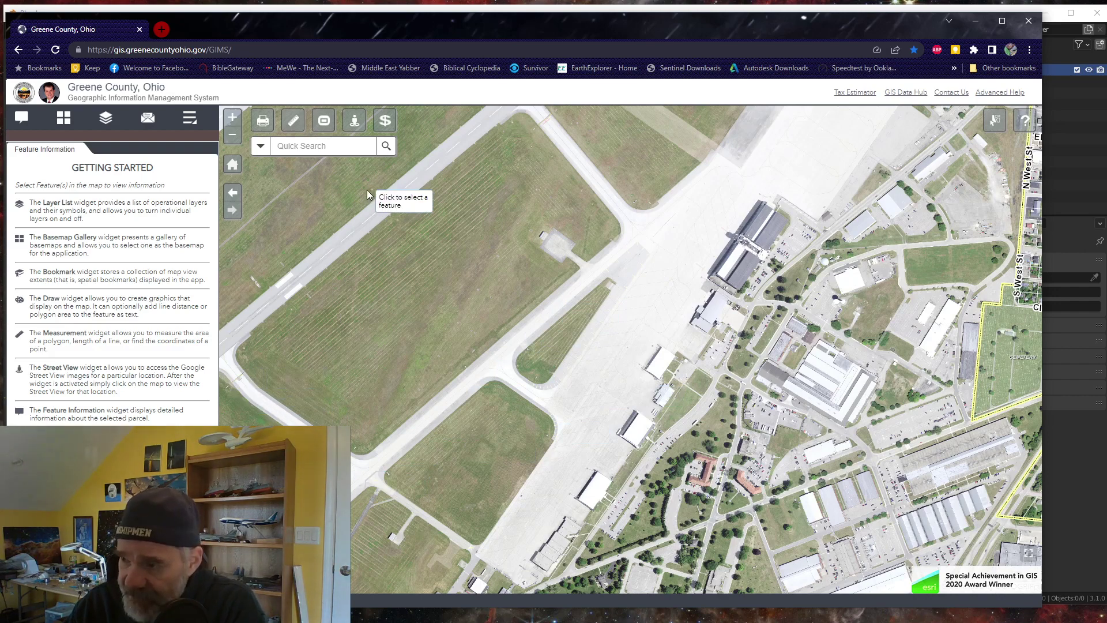
- Pan past the parallel runways and lake to the twin-bay hangar and Fairborn streets from Koogler to Clover Street
drag(382, 215, 542, 348)
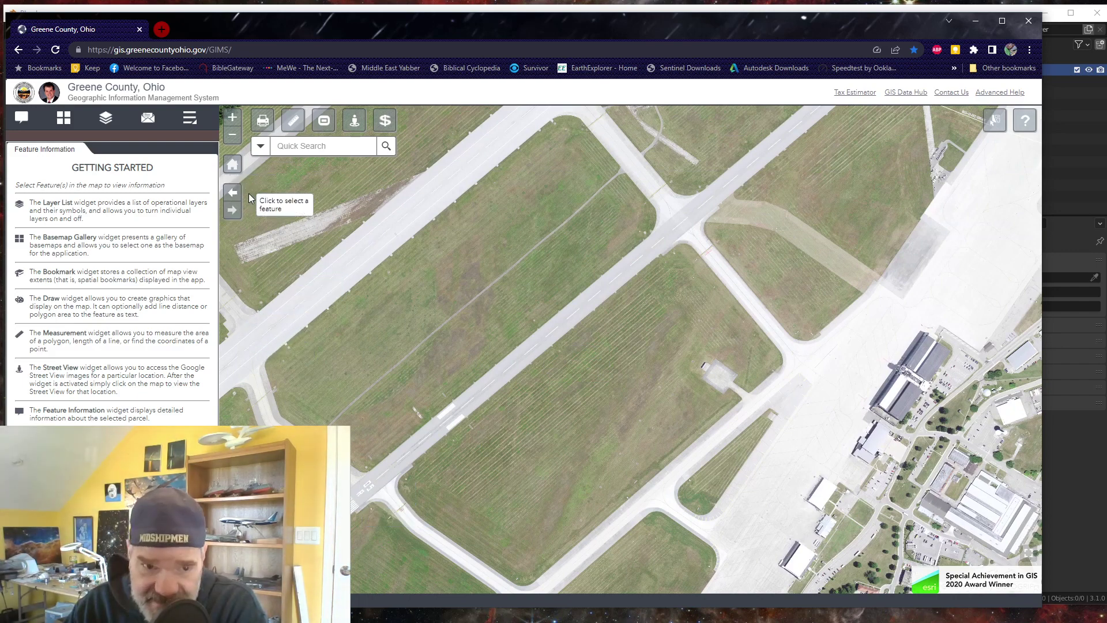
drag(361, 212, 570, 312)
scroll(569, 311, up, 2)
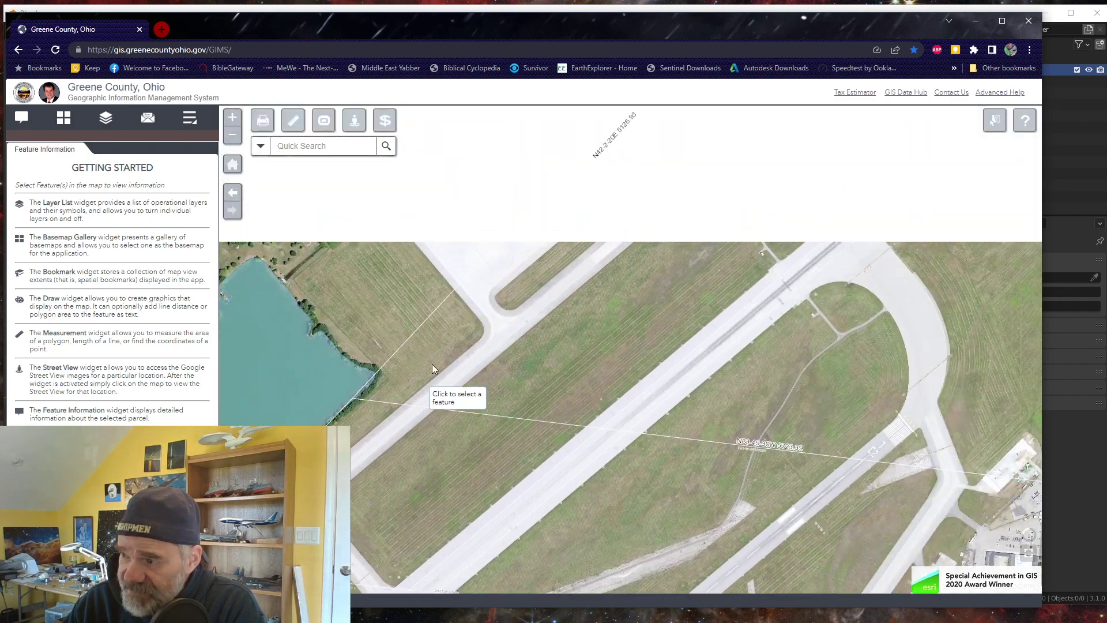
scroll(431, 364, up, 2)
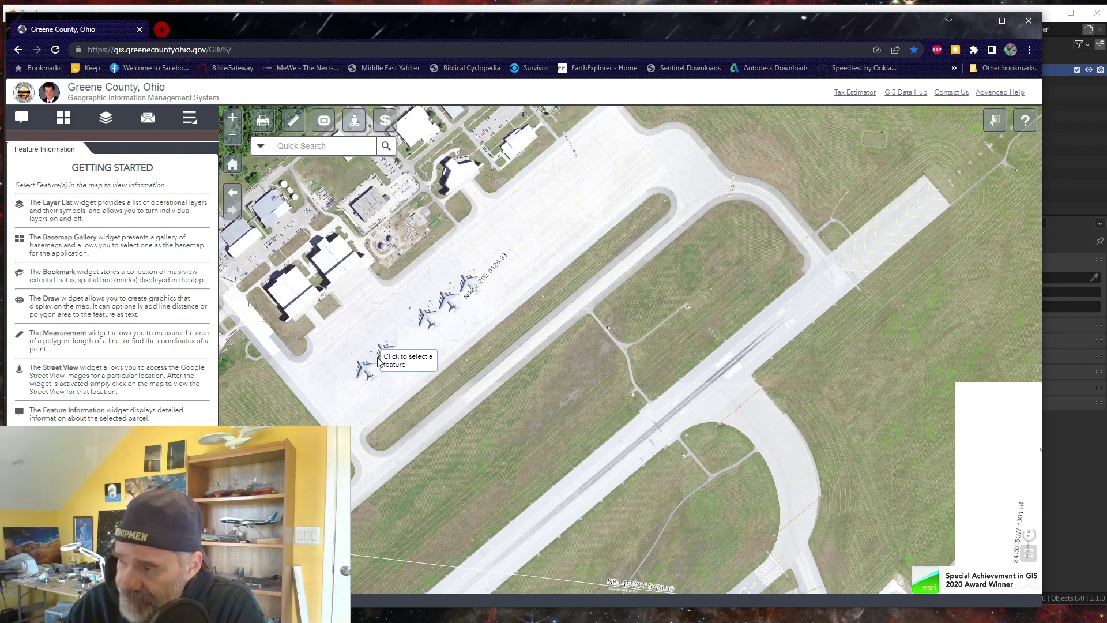
drag(387, 375, 403, 385)
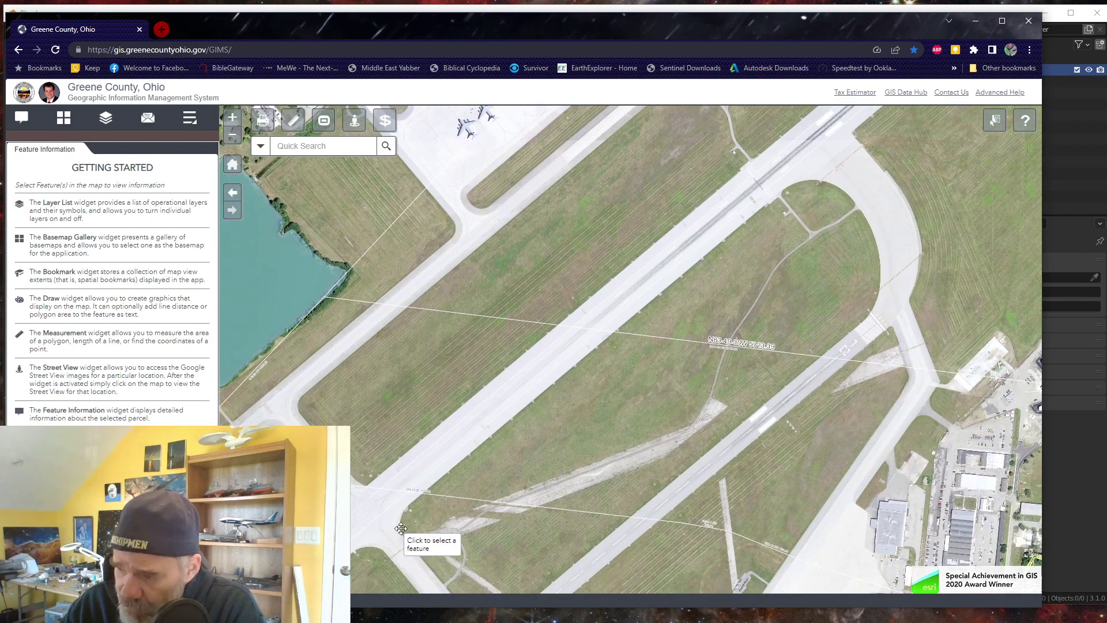
drag(418, 534, 425, 521)
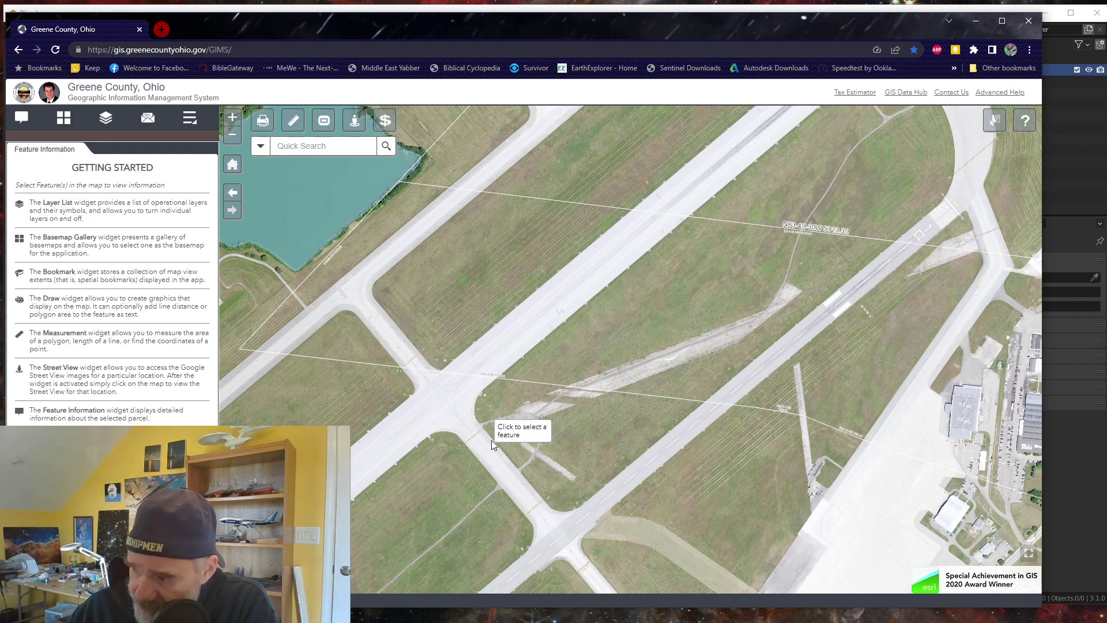
drag(707, 549, 554, 361)
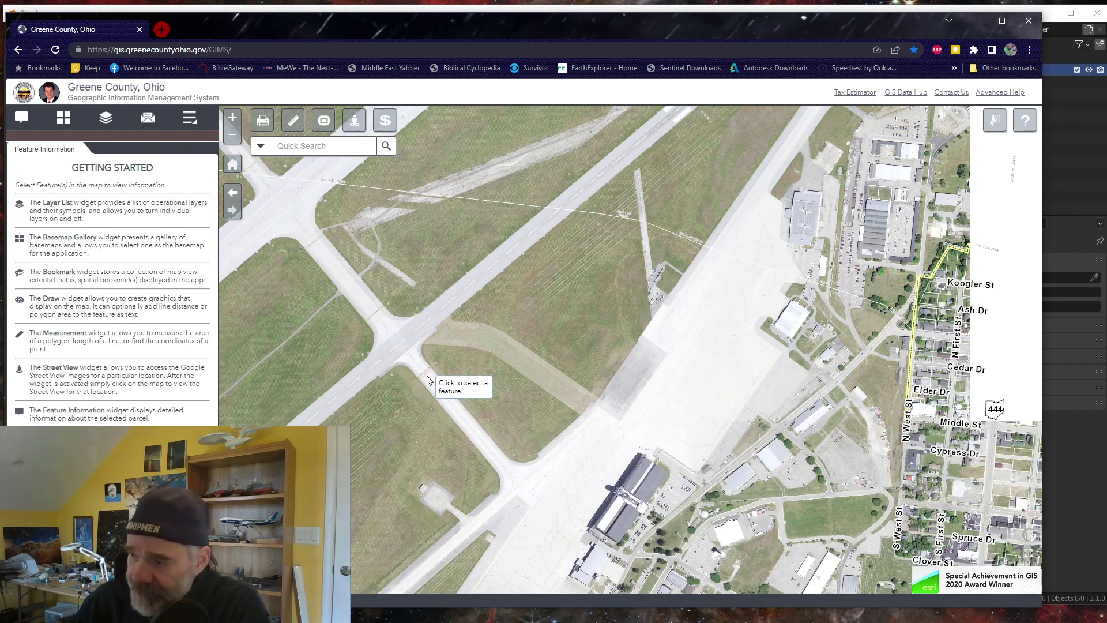
- Pan north-east from the hangars until the runway end and outlined Fairfield Park appear near Oakhill Avenue
drag(368, 345, 393, 375)
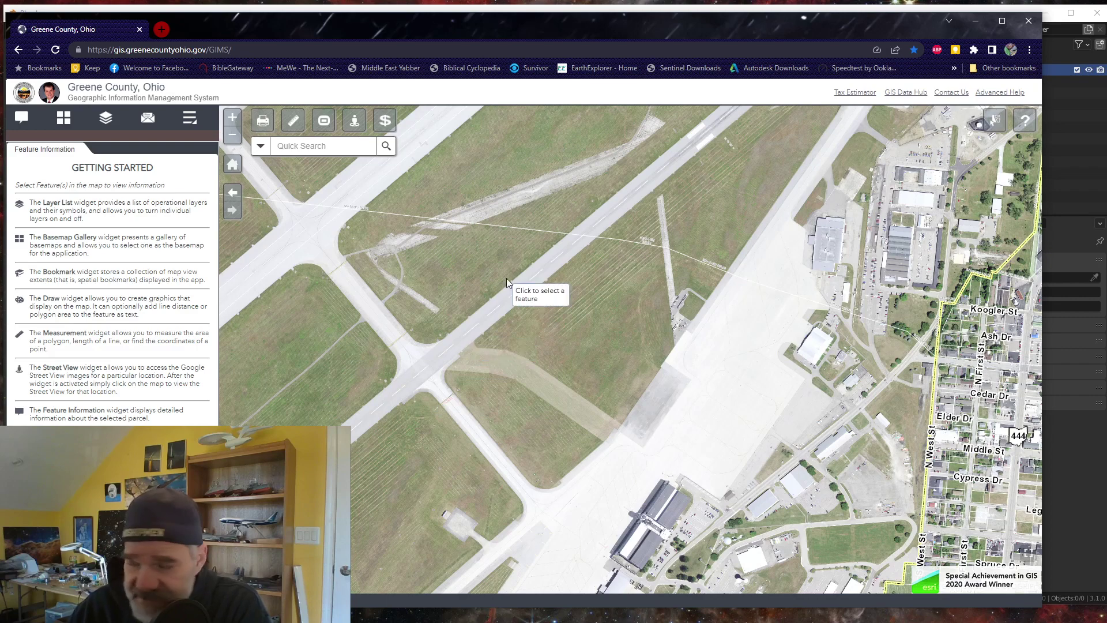
drag(685, 244, 423, 415)
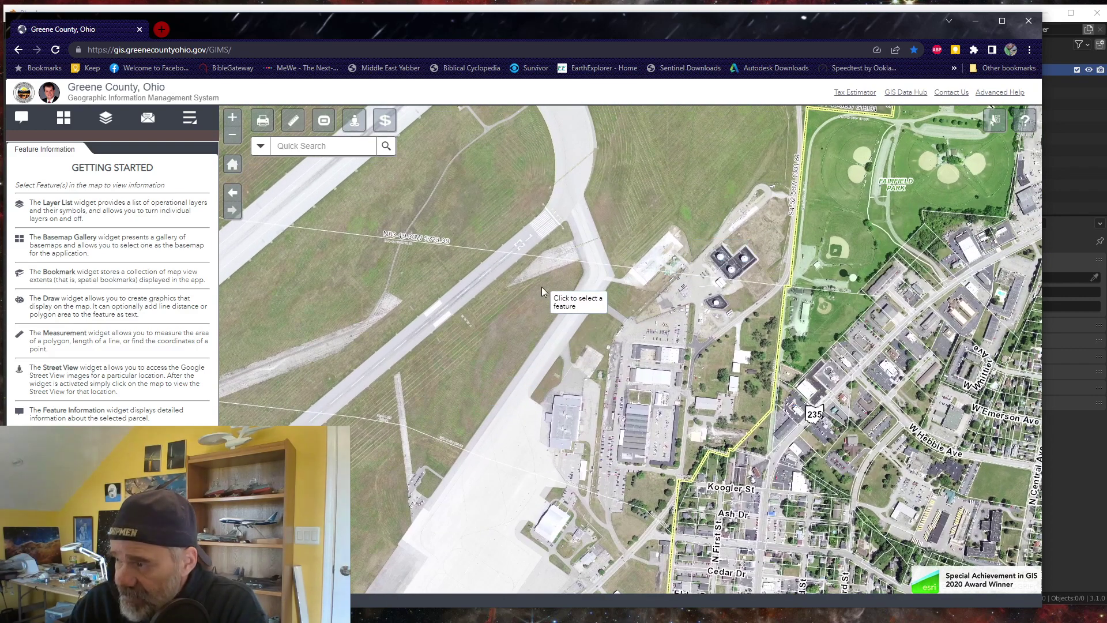
drag(606, 315, 528, 410)
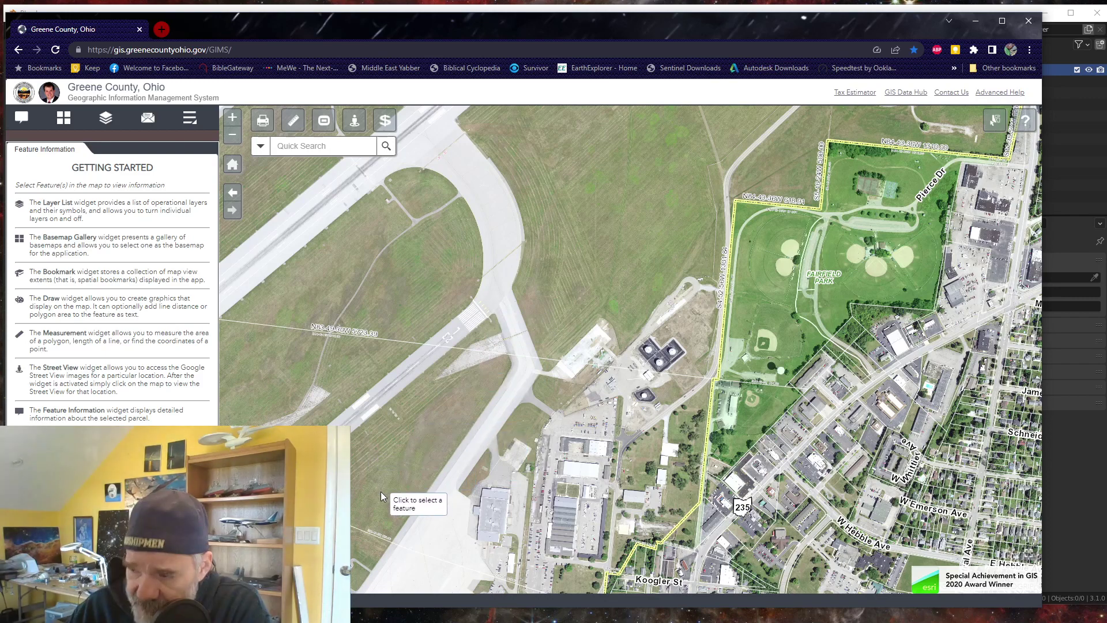
drag(385, 499, 397, 503)
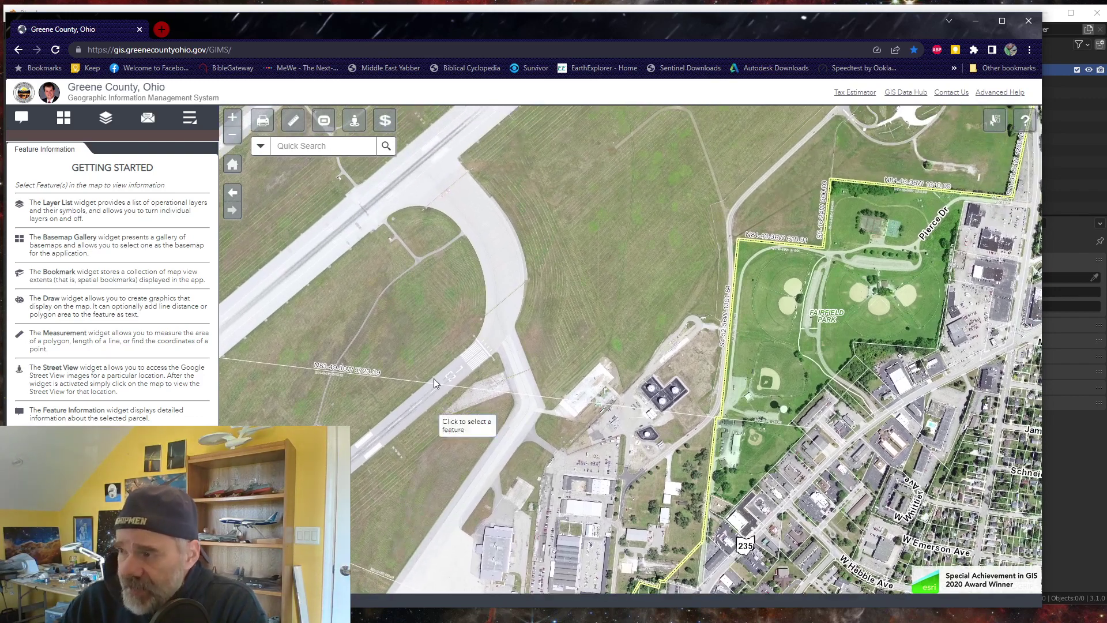
drag(427, 292, 394, 429)
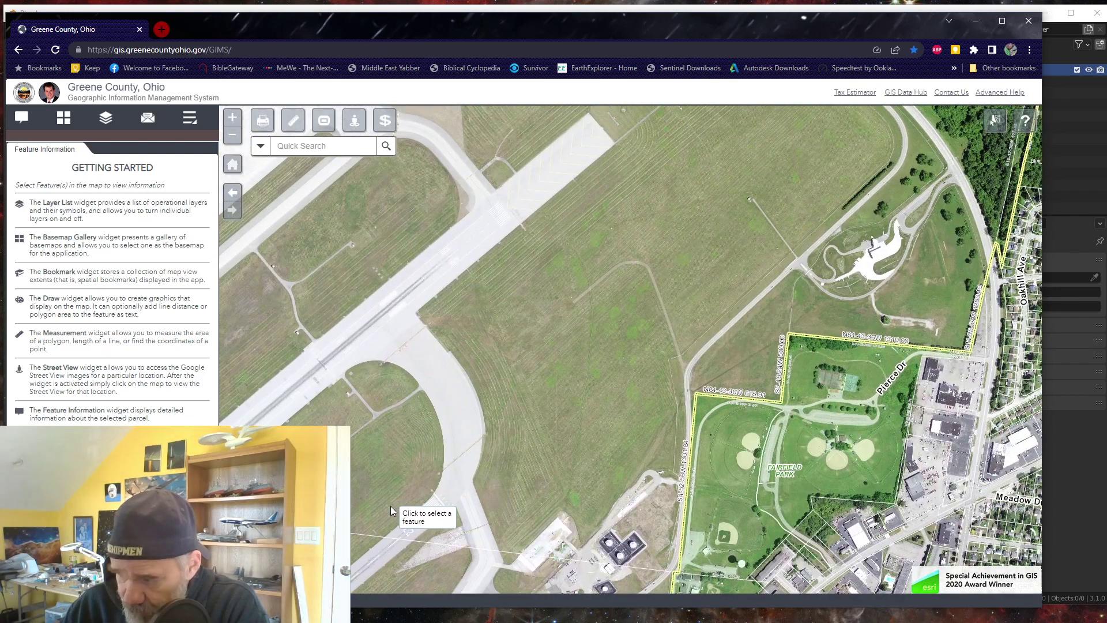
- Bring the buildings south of the runway into view and zoom in on the terminal area
drag(390, 506, 410, 330)
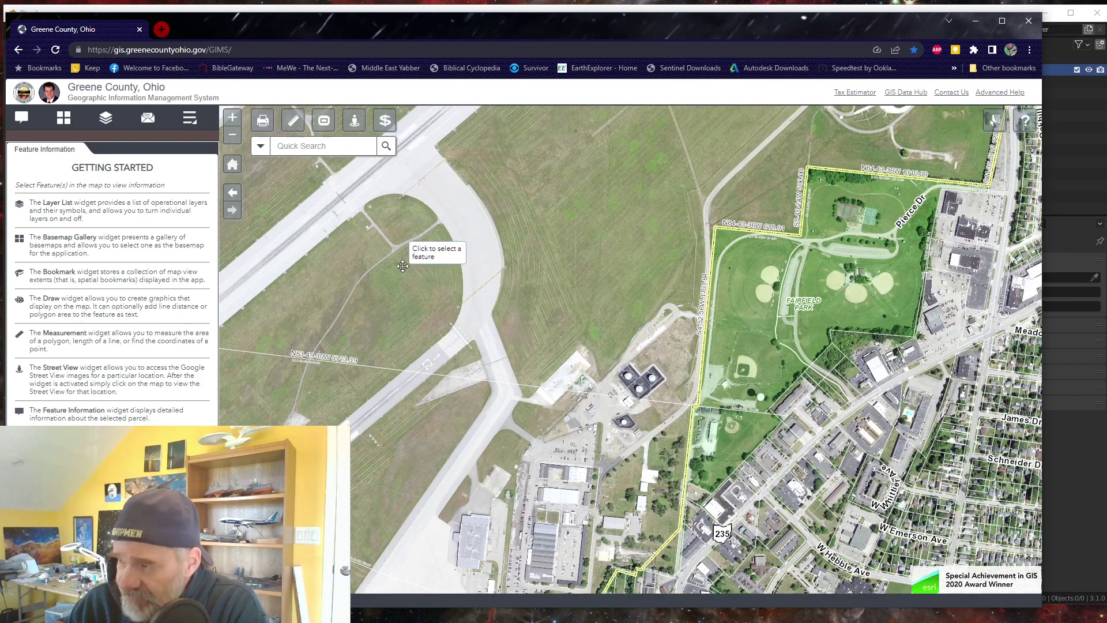
key(Up)
key(Left)
scroll(428, 354, up, 2)
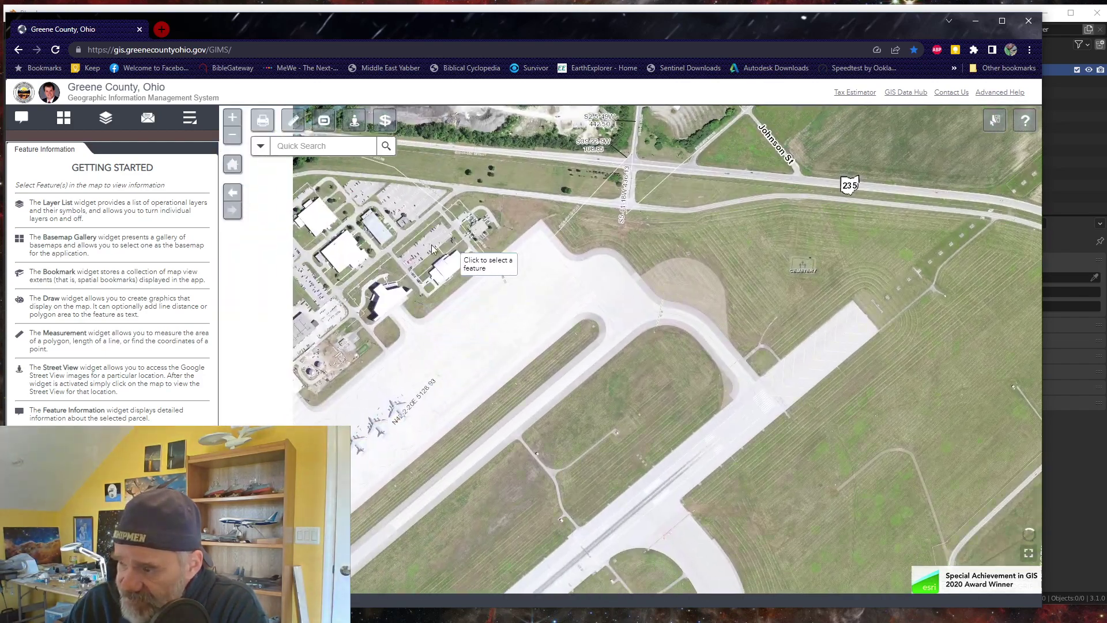
- Follow the runway past the parked aircraft and lake to the crossing runways beside the hangars
drag(428, 416, 477, 321)
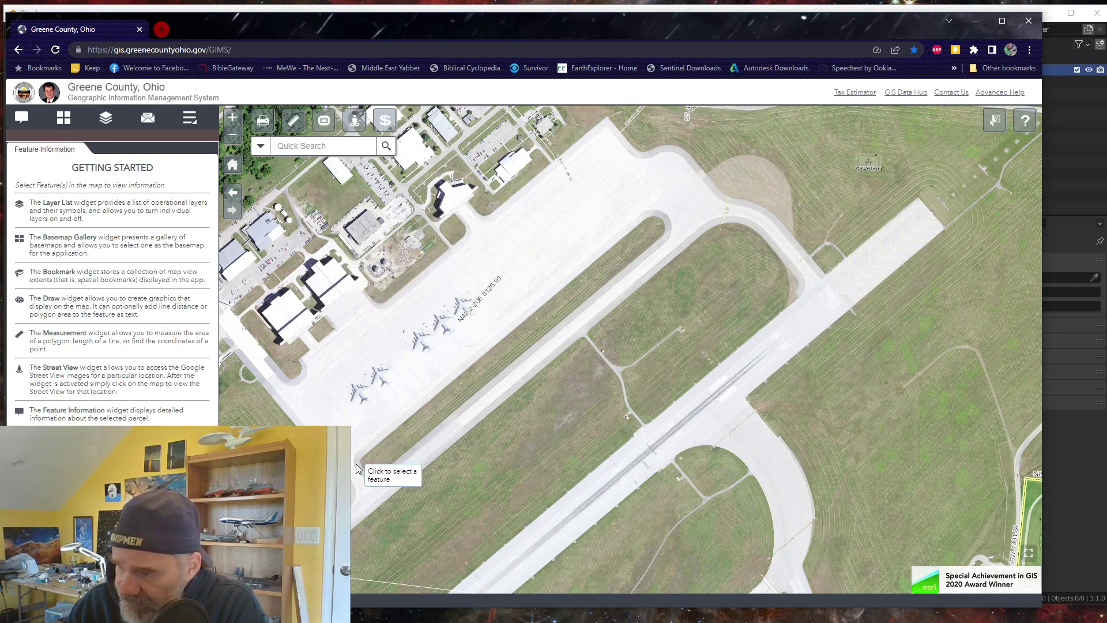
drag(366, 468, 421, 286)
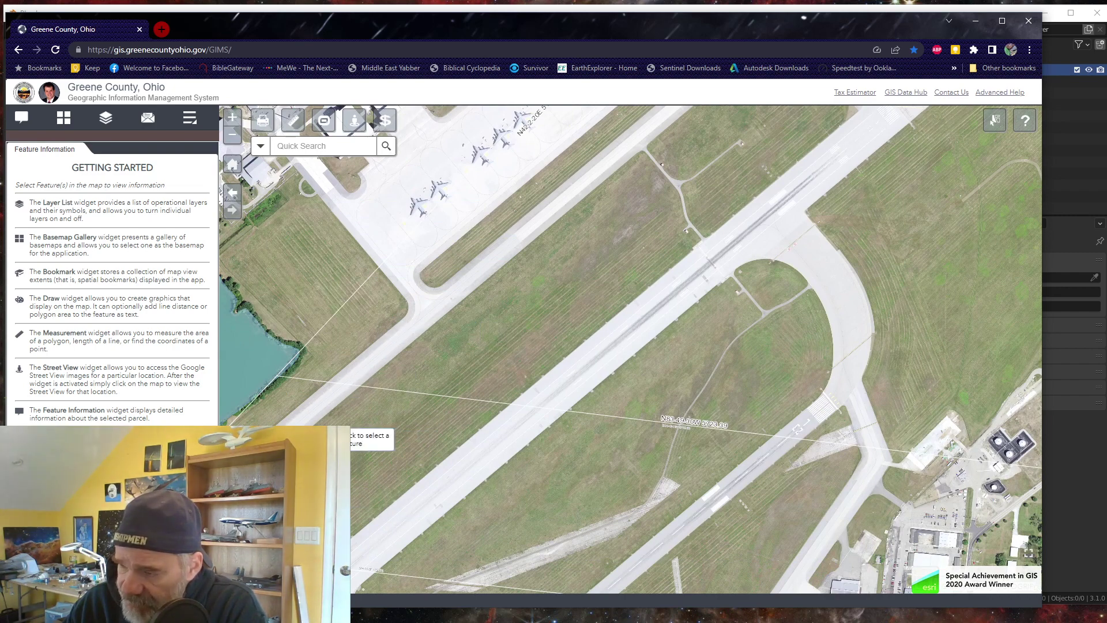
drag(322, 463, 332, 323)
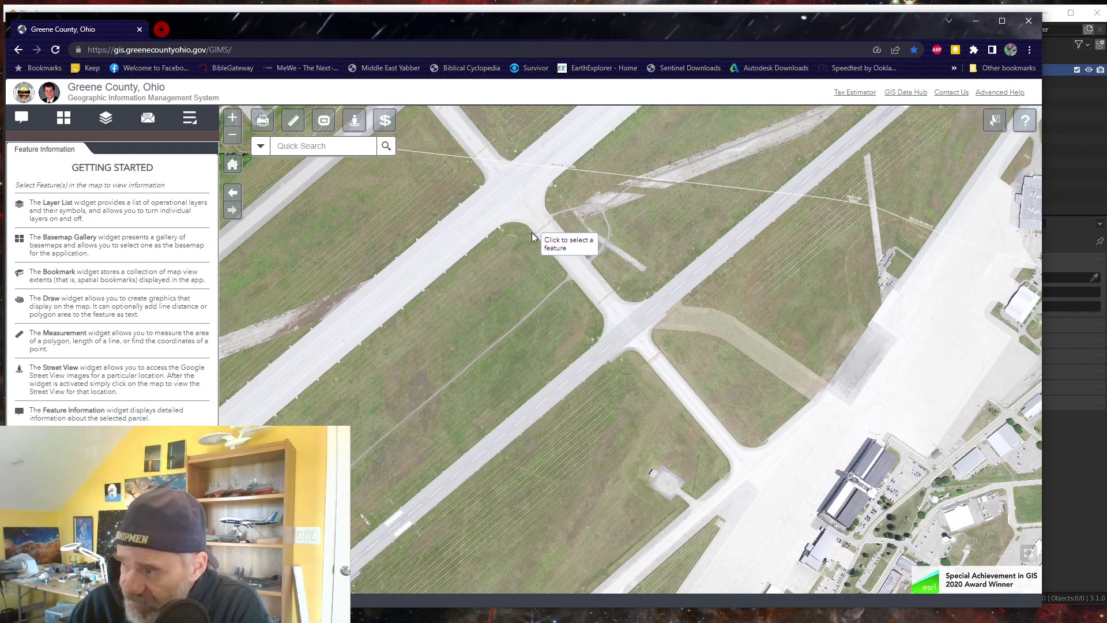
key(Right)
key(Up)
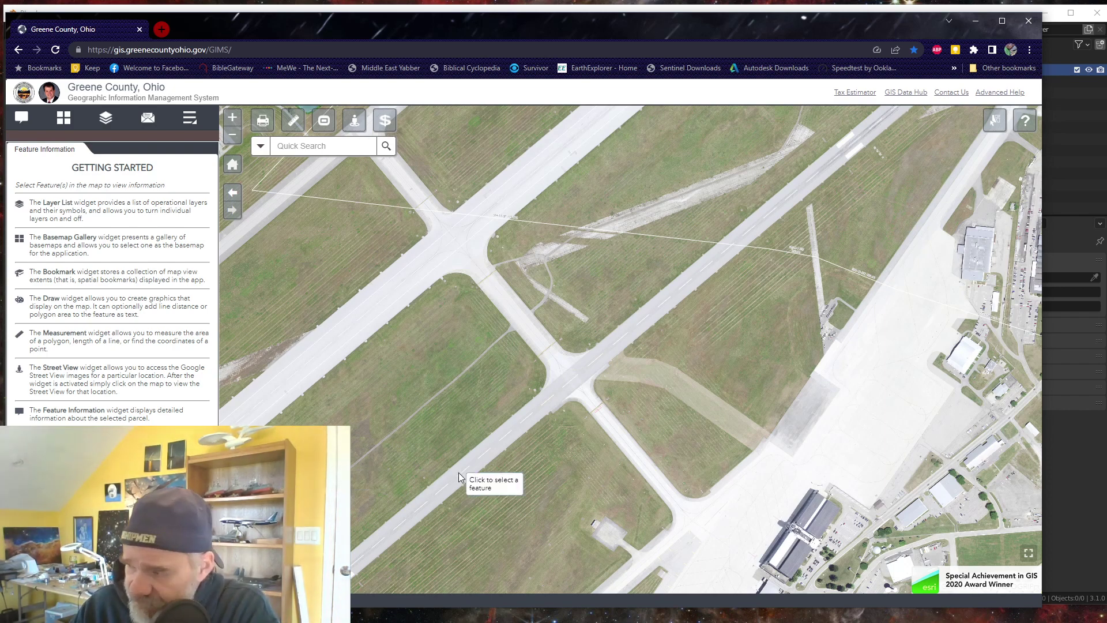
- Shift the map east to show the twin-bay hangar beside town streets from Cedar Drive to South Street
drag(584, 485, 290, 252)
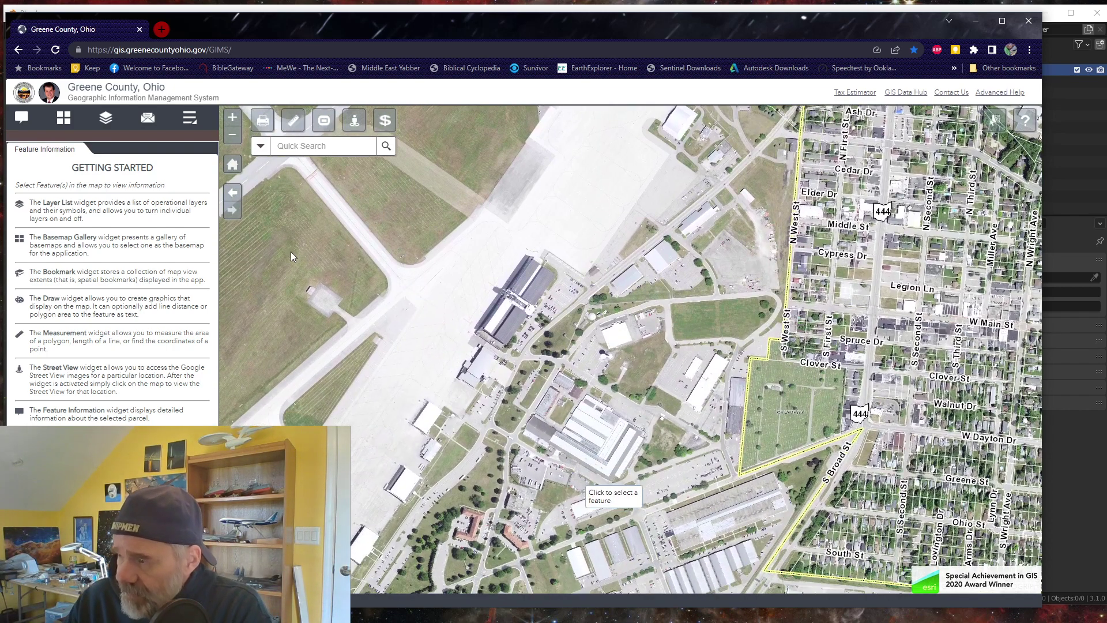